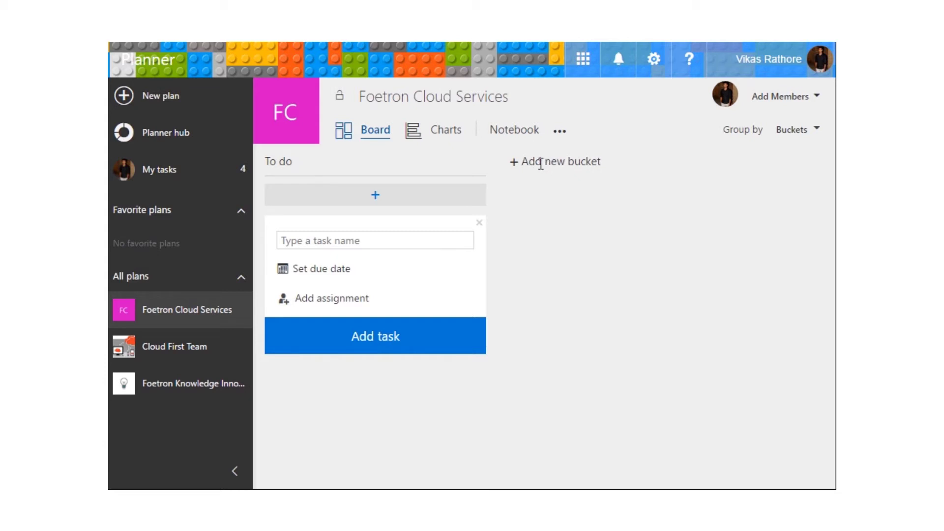
Create a new bucket named 'Demo we provide' beside the To do bucket.
{"action": "left_click", "coordinate": [522, 161]}
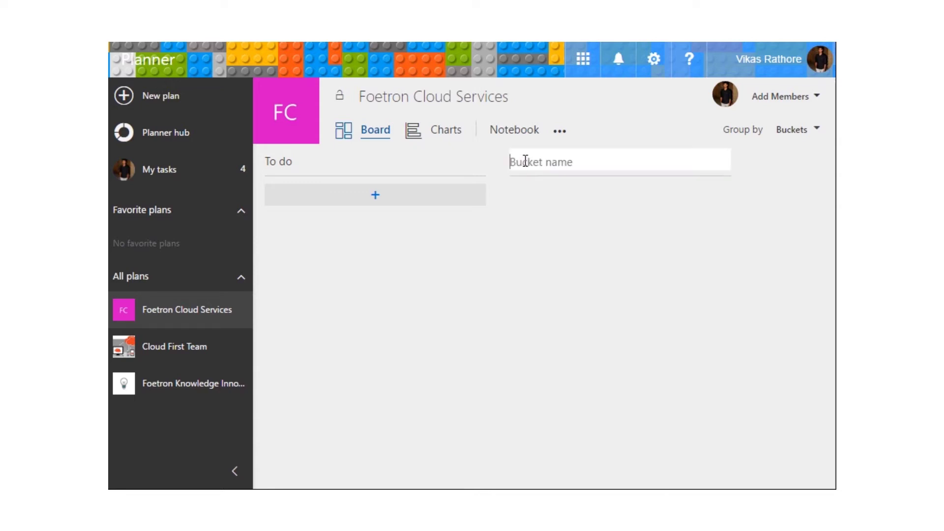
{"action": "type", "text": "Demo we provide"}
{"action": "key", "text": "Return"}
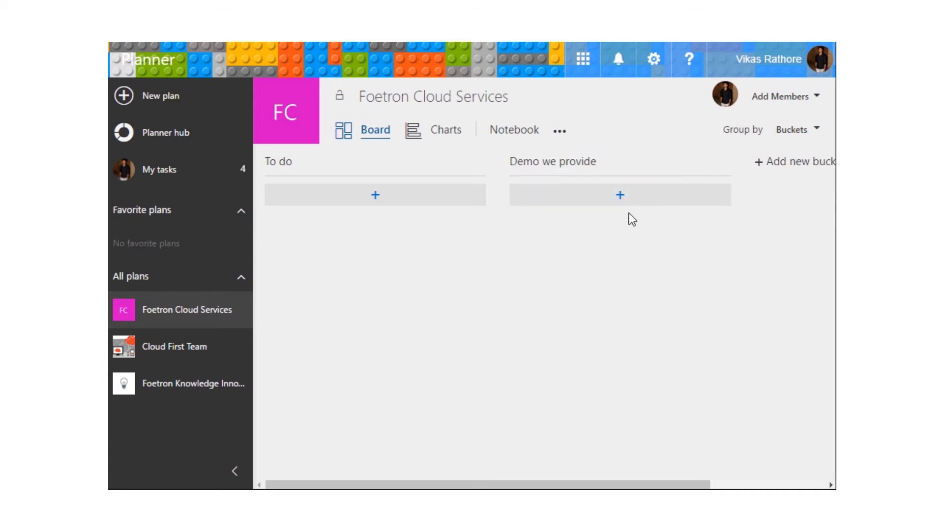
{"action": "left_click", "coordinate": [771, 168]}
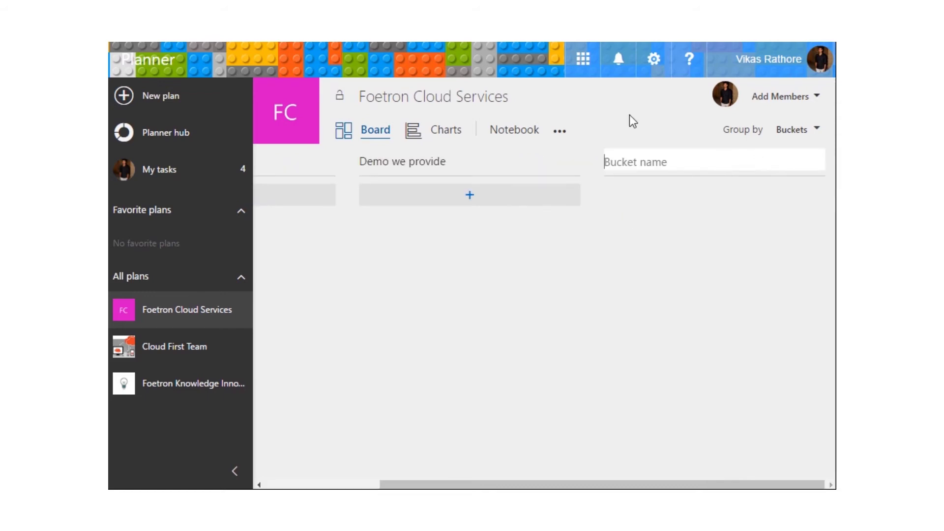
{"action": "type", "text": "Services in which we deal with"}
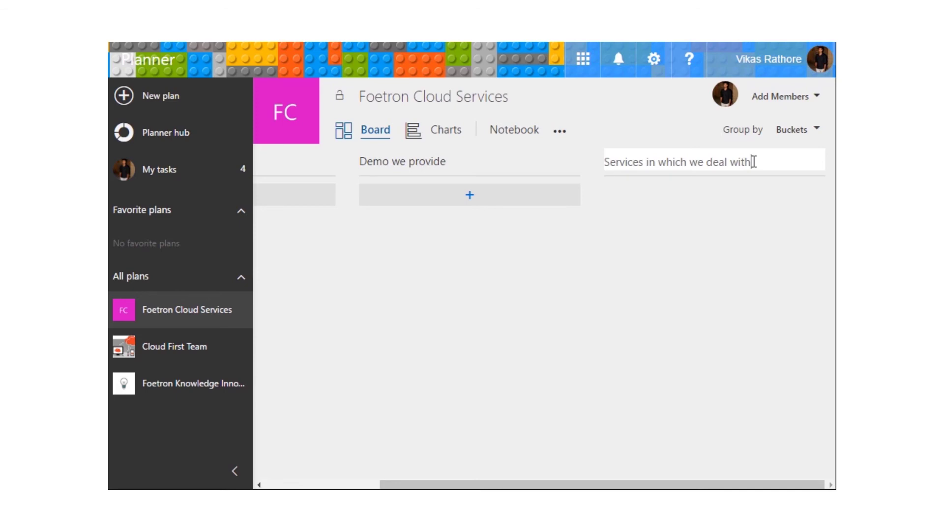
Save the third bucket as 'Services in which we deal with'.
{"action": "key", "text": "Return"}
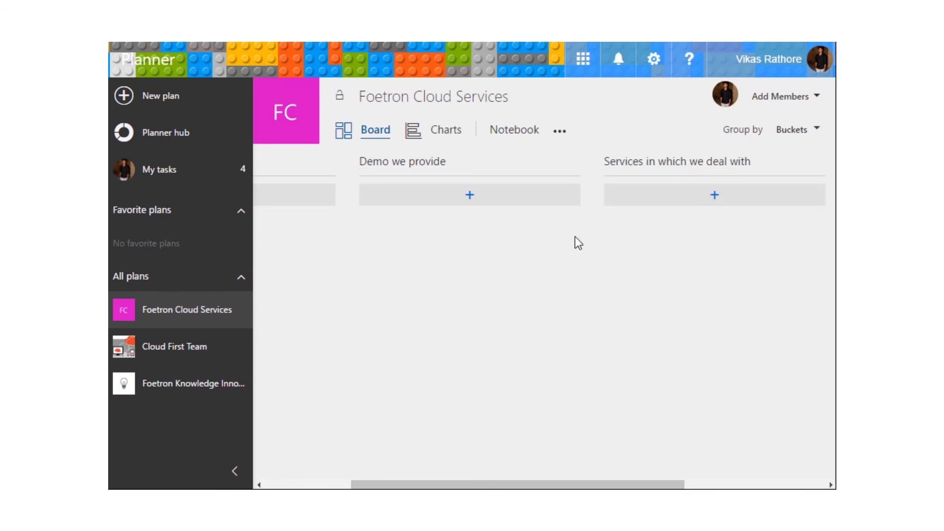
{"action": "left_click_drag", "start_coordinate": [563, 485], "coordinate": [491, 485]}
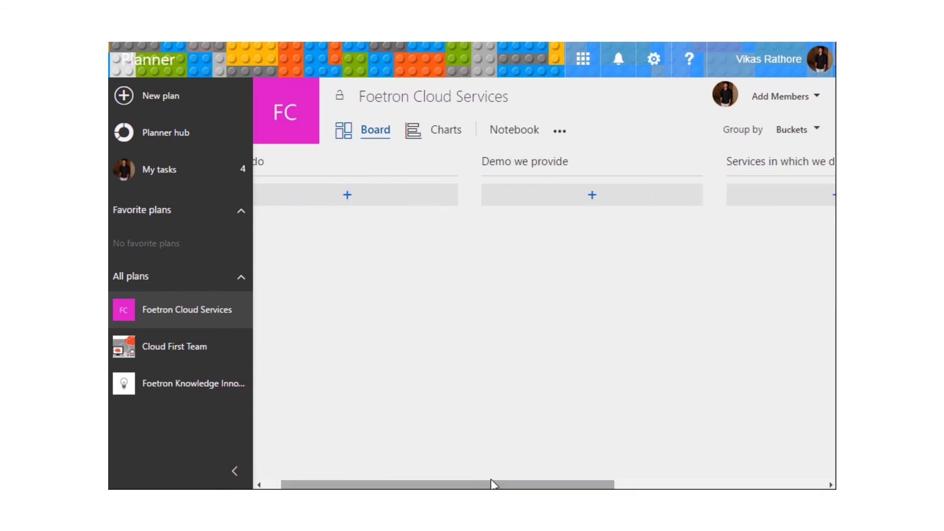